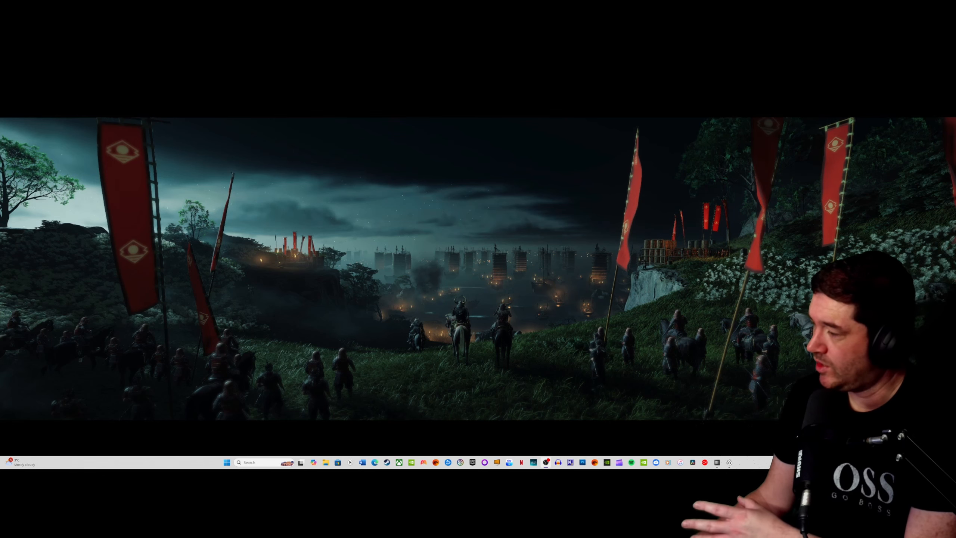
# - Bring the GG window showing the Sonar mixer onto the ultrawide desktop and maximize it
pyautogui.moveTo(955, 210); pyautogui.dragTo(496, 135)
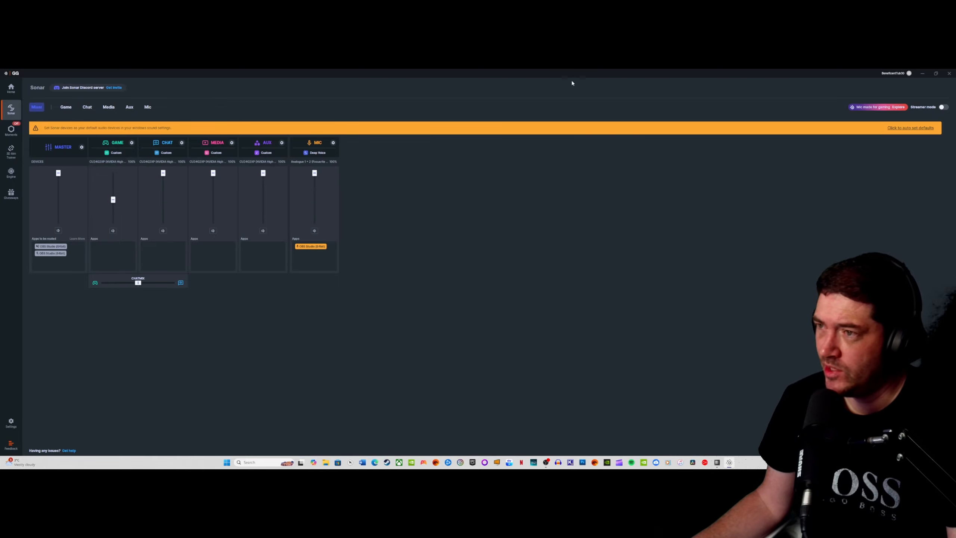
pyautogui.moveTo(566, 72); pyautogui.dragTo(482, 158)
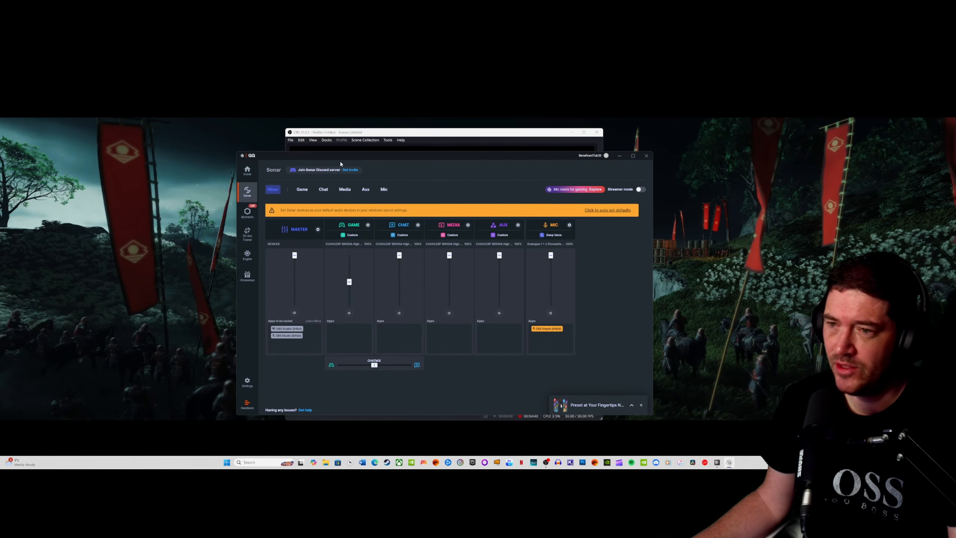
pyautogui.moveTo(340, 158); pyautogui.dragTo(361, 179)
pyautogui.doubleClick(392, 176)
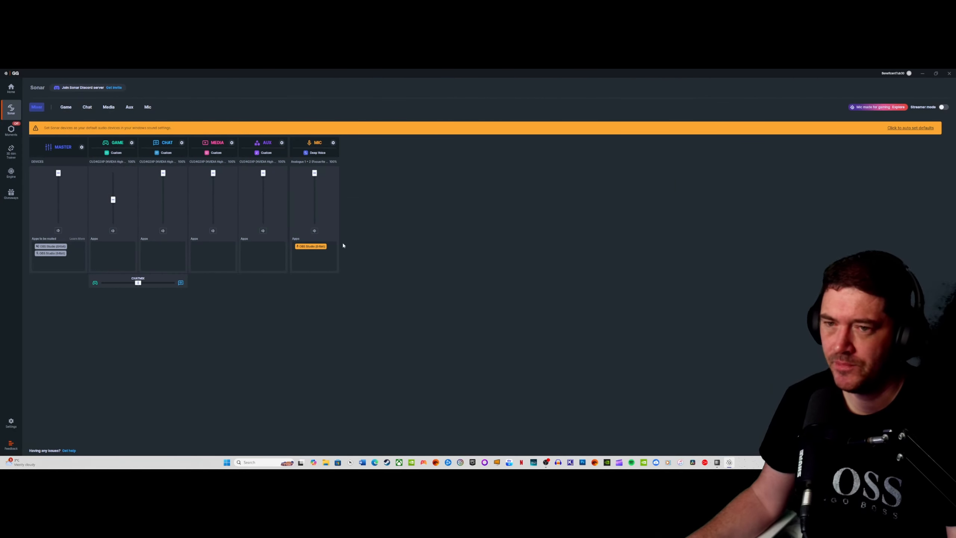
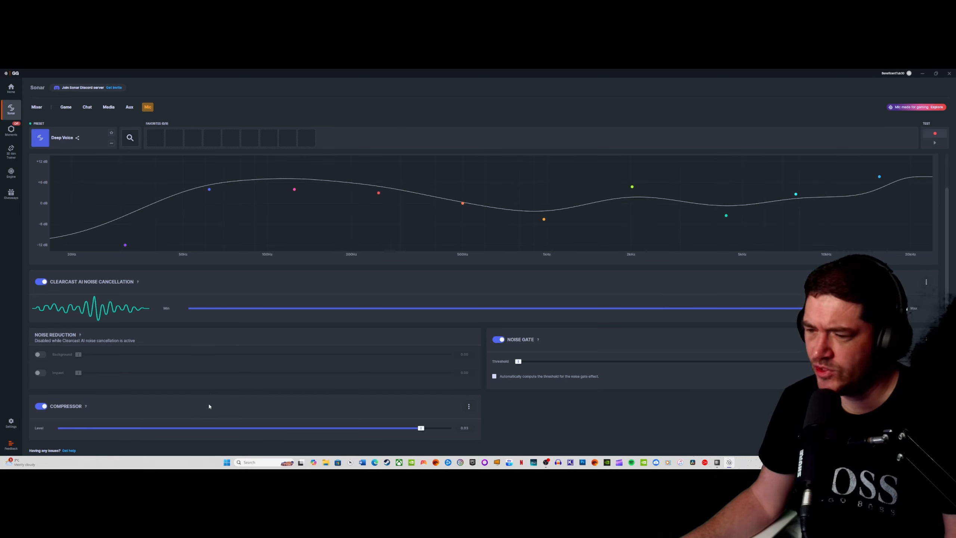
# - Return from the microphone settings to the Sonar mixer overview and close the GG window
pyautogui.moveTo(84, 408)
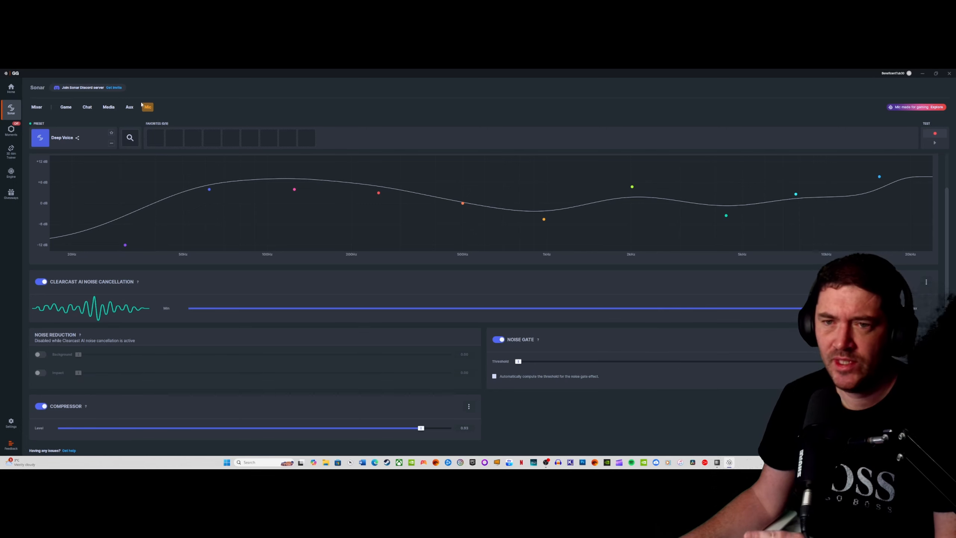
pyautogui.click(34, 108)
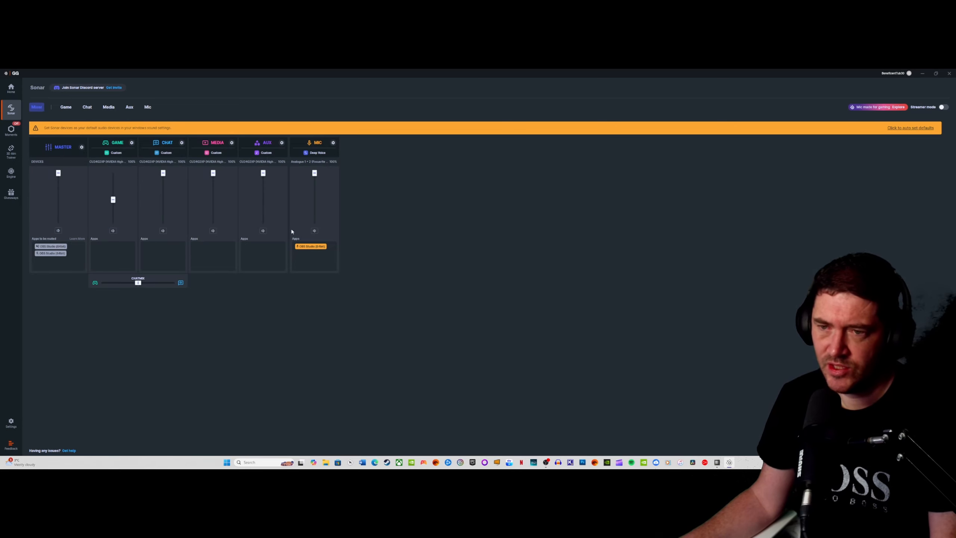
pyautogui.click(949, 74)
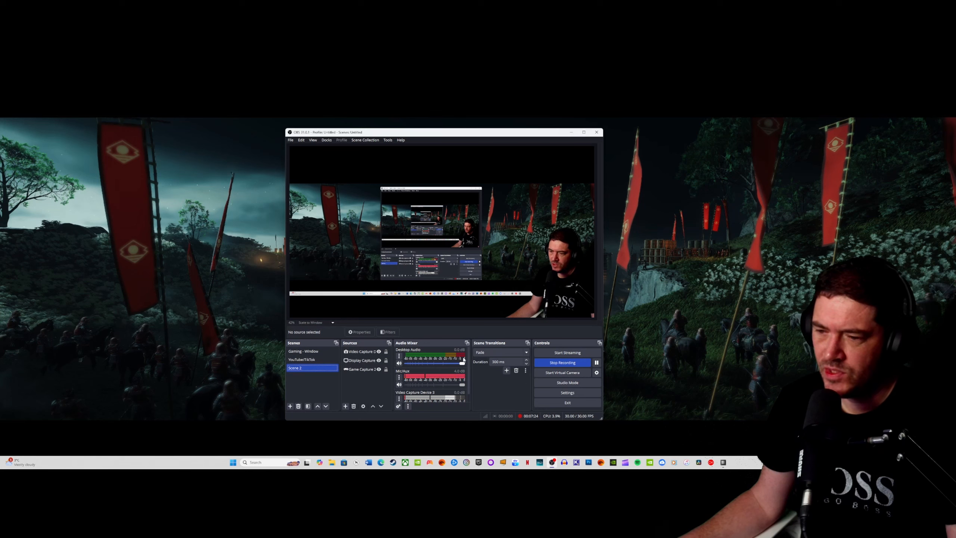
# - In OBS Studio, check which device the Mic/Aux source uses in its properties, moving the dialog clear before dismissing it
pyautogui.click(400, 376)
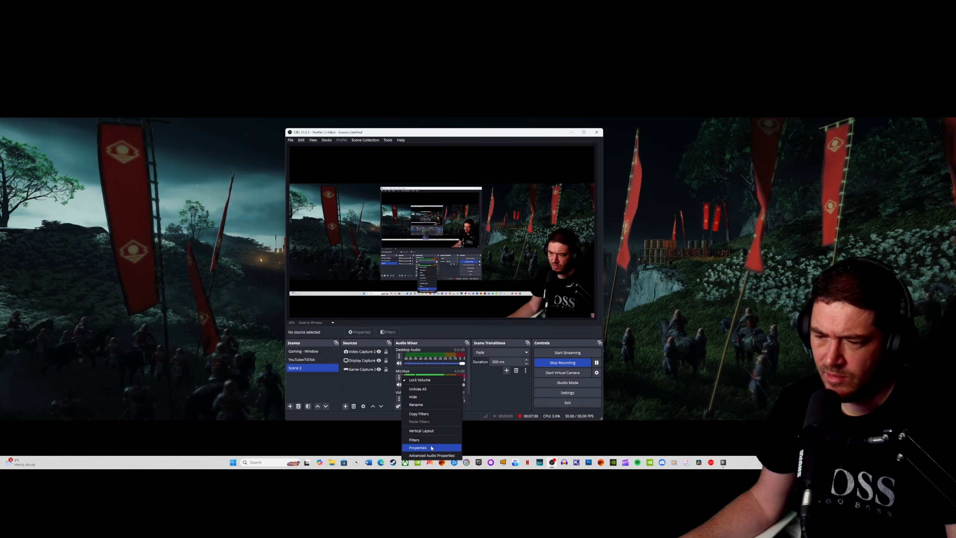
pyautogui.click(417, 448)
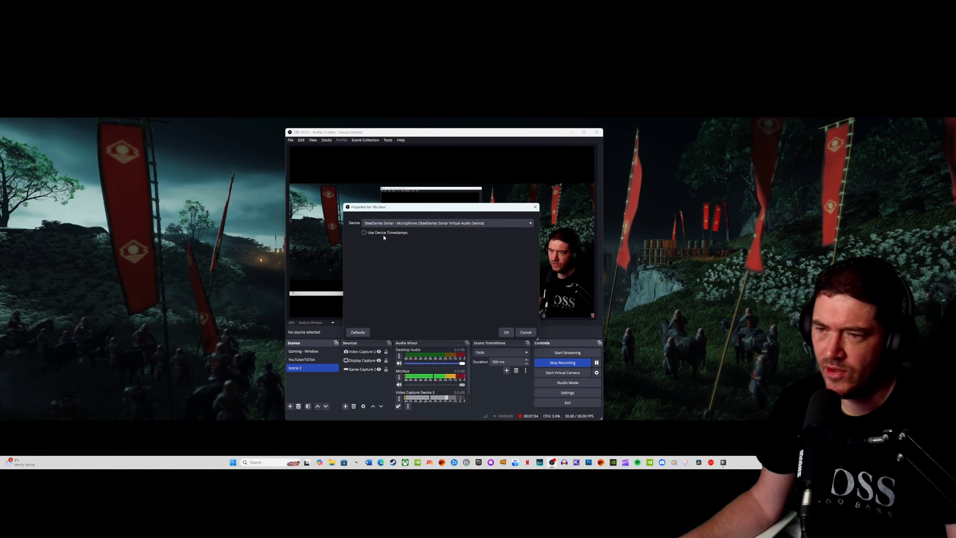
pyautogui.moveTo(403, 207); pyautogui.dragTo(683, 211)
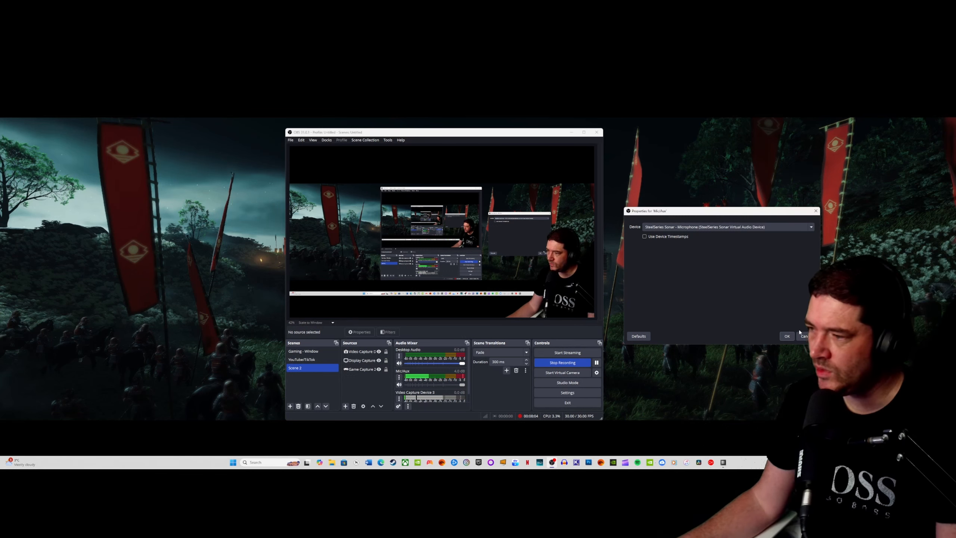
pyautogui.press('Escape')
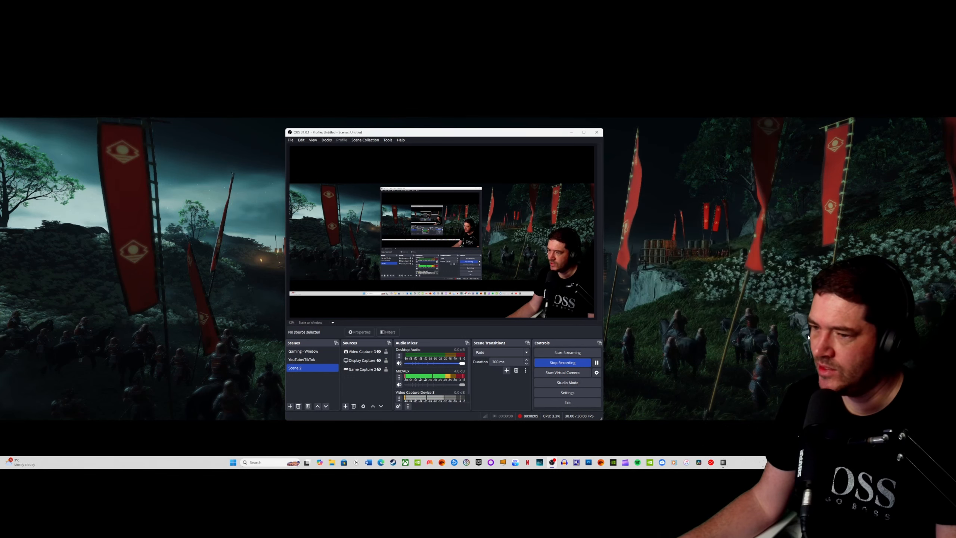
# - Review the Advanced Audio Properties of the audio sources, including Mic/Aux volume and sync offset, and close the dialog
pyautogui.click(400, 377)
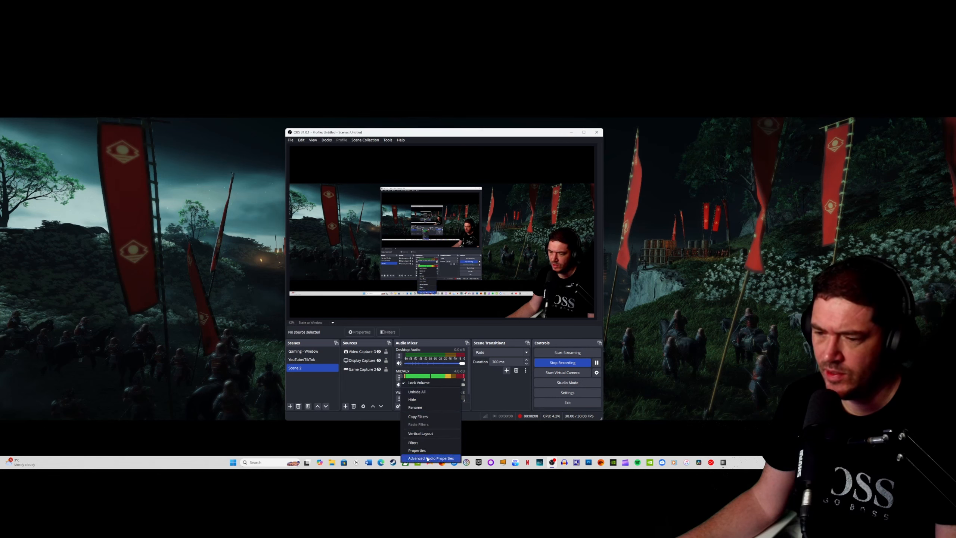
pyautogui.click(428, 458)
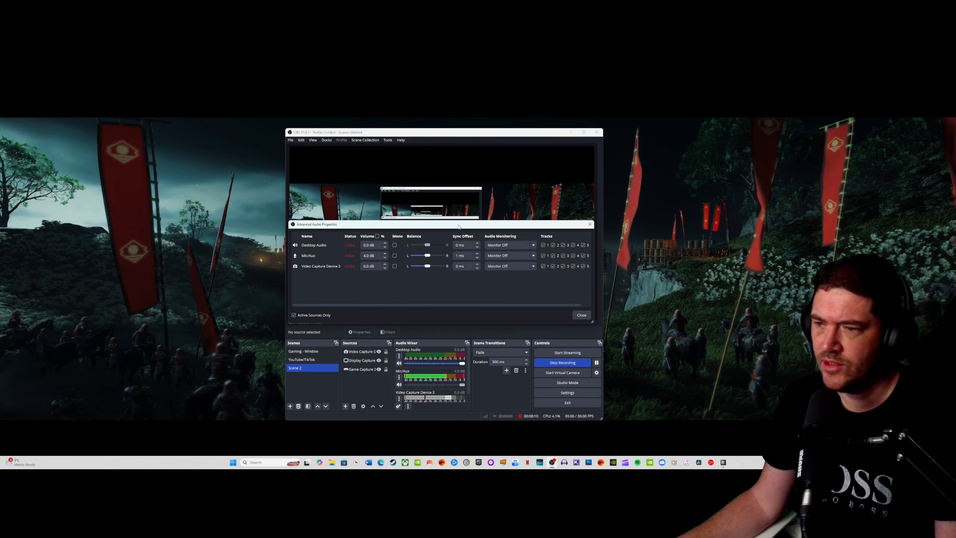
pyautogui.moveTo(463, 227); pyautogui.dragTo(515, 255)
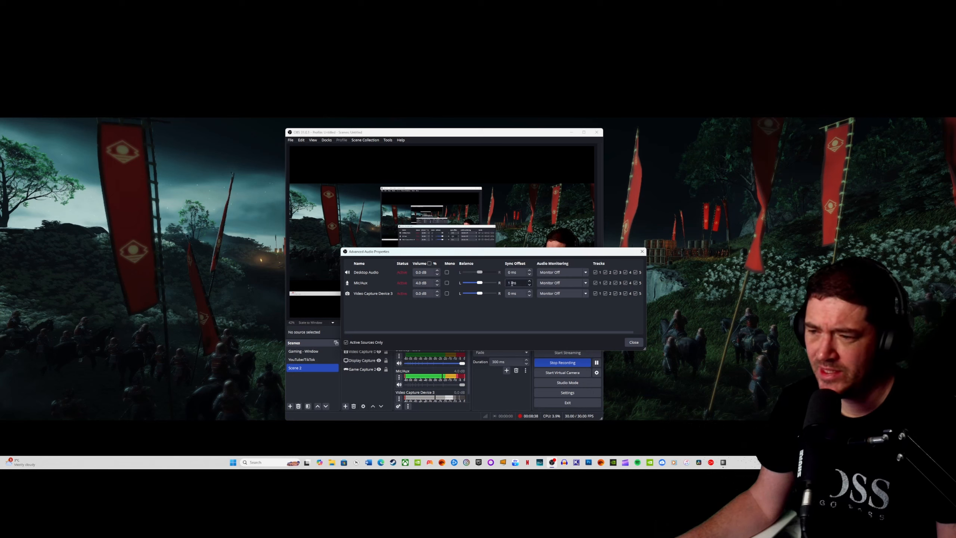
pyautogui.click(633, 343)
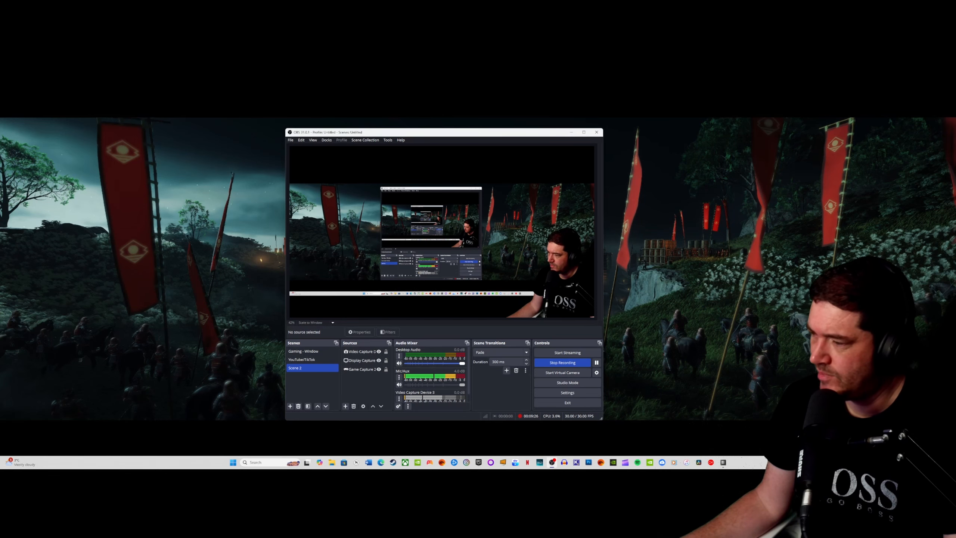
# - Check the output and input devices in the Windows volume mixer settings, closing the window when finished
pyautogui.click(911, 437)
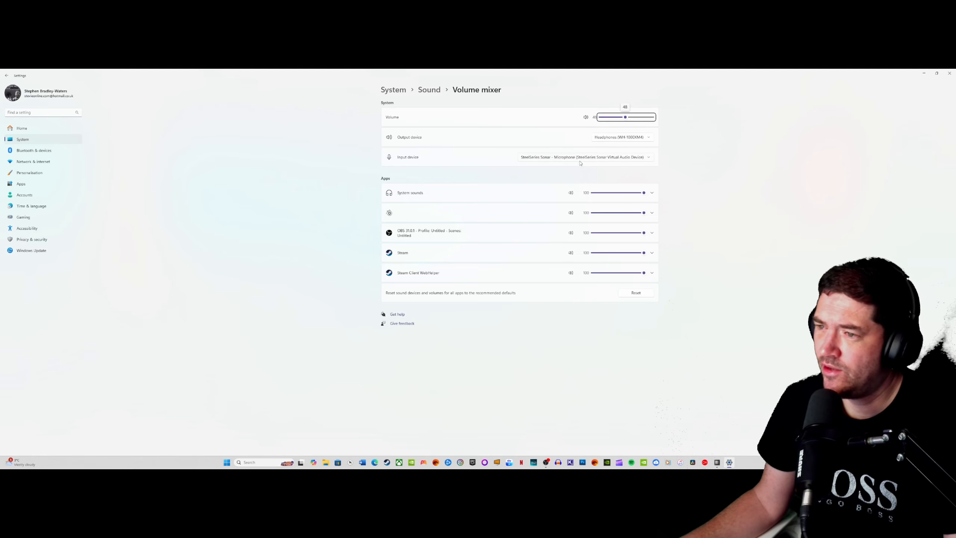
pyautogui.click(949, 73)
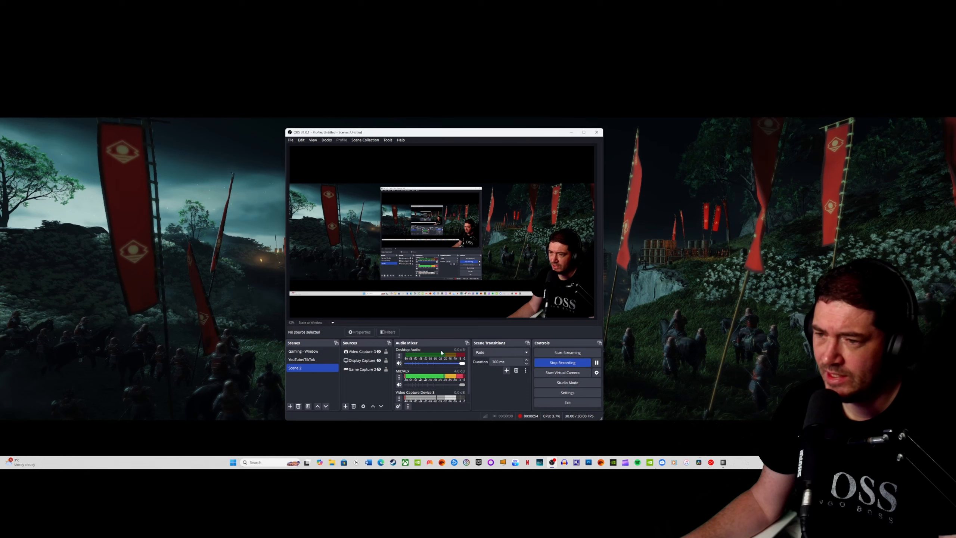
# - Lower the Desktop Audio level in the OBS audio mixer to about -11 dB
pyautogui.moveTo(464, 366); pyautogui.dragTo(442, 365)
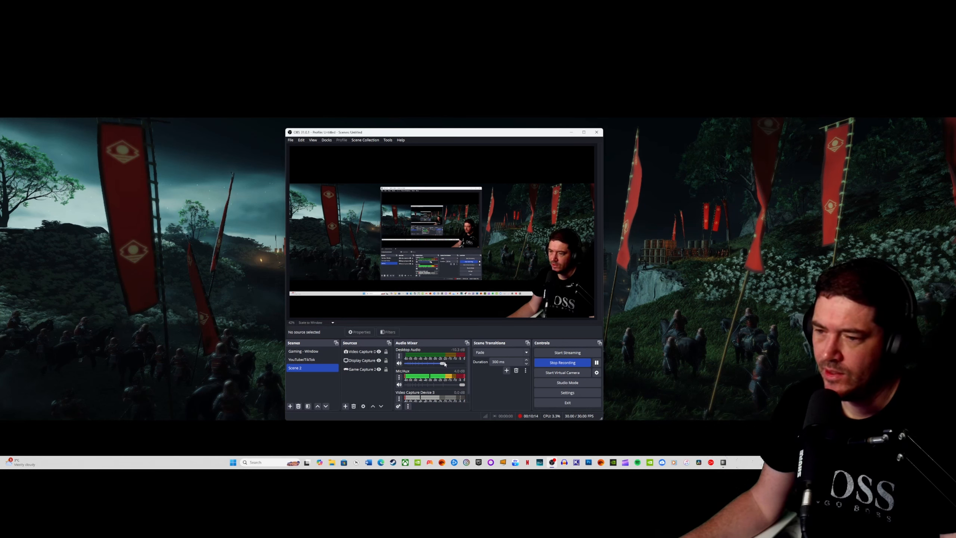
pyautogui.moveTo(445, 364)
pyautogui.mouseDown()
pyautogui.moveTo(465, 363)
pyautogui.moveTo(445, 366)
pyautogui.mouseUp()
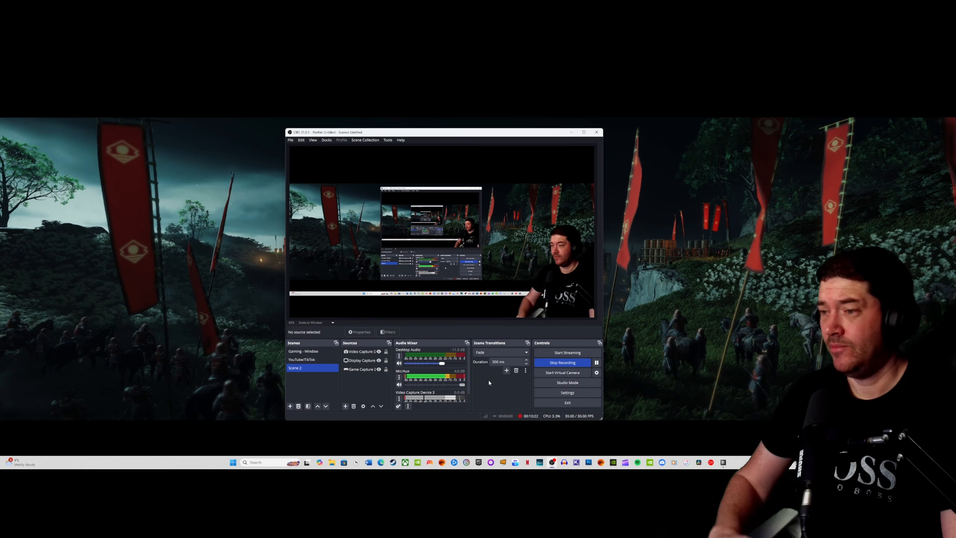
# - Open the OBS settings and examine the video resolution, downscale filter and FPS options, repositioning the window for visibility
pyautogui.click(291, 140)
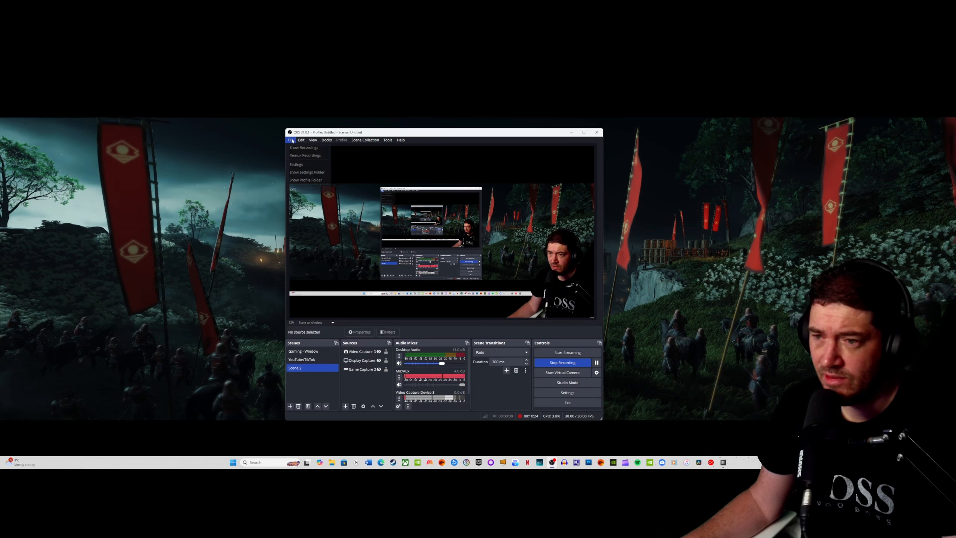
pyautogui.click(297, 165)
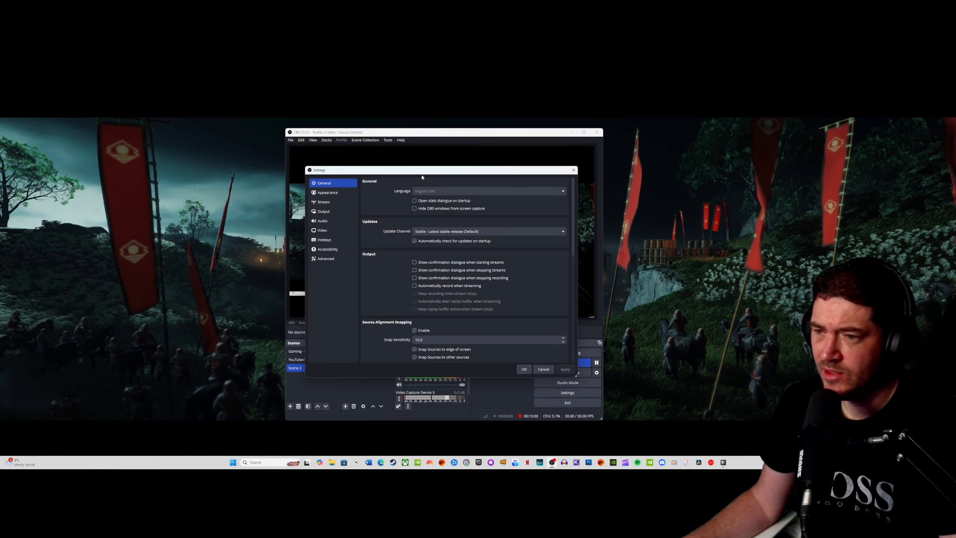
pyautogui.moveTo(422, 177); pyautogui.dragTo(435, 175)
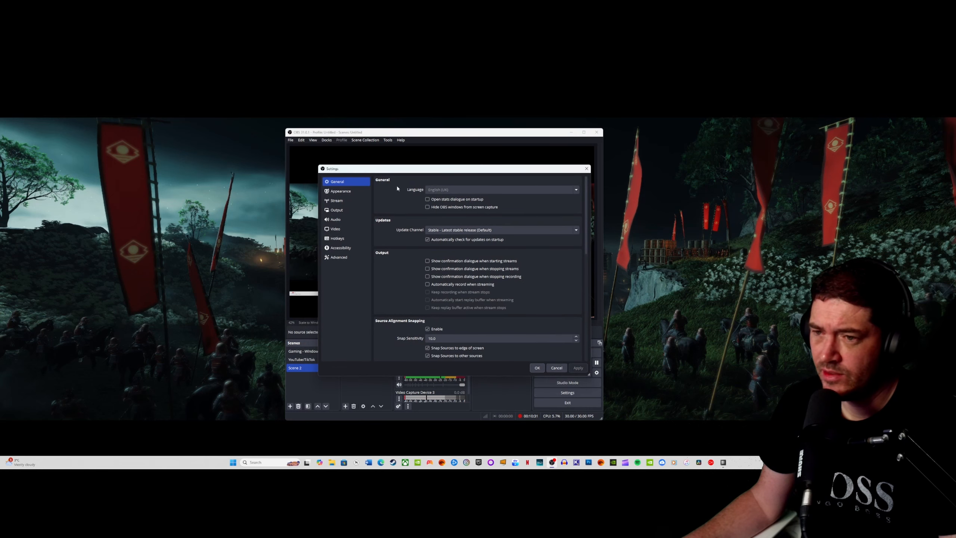
pyautogui.click(347, 230)
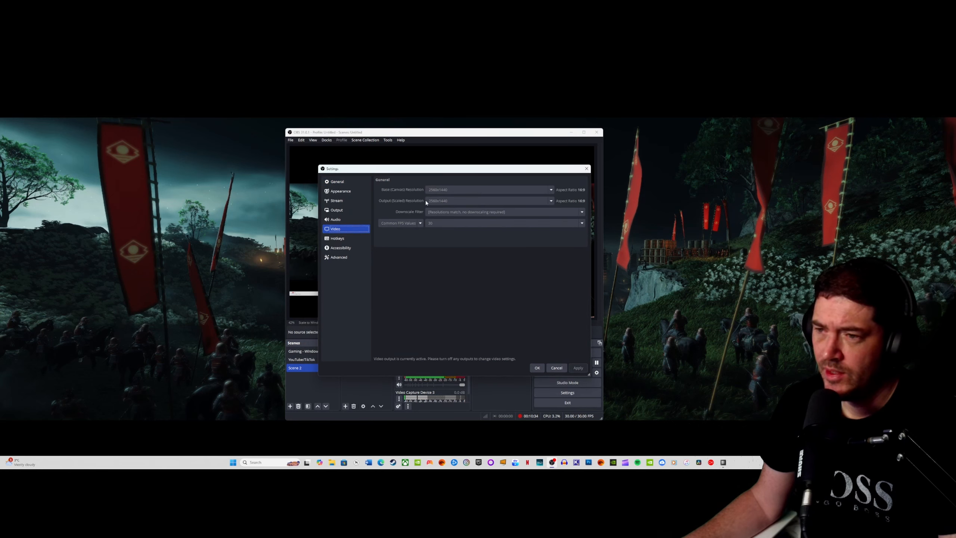
pyautogui.moveTo(458, 173); pyautogui.dragTo(677, 168)
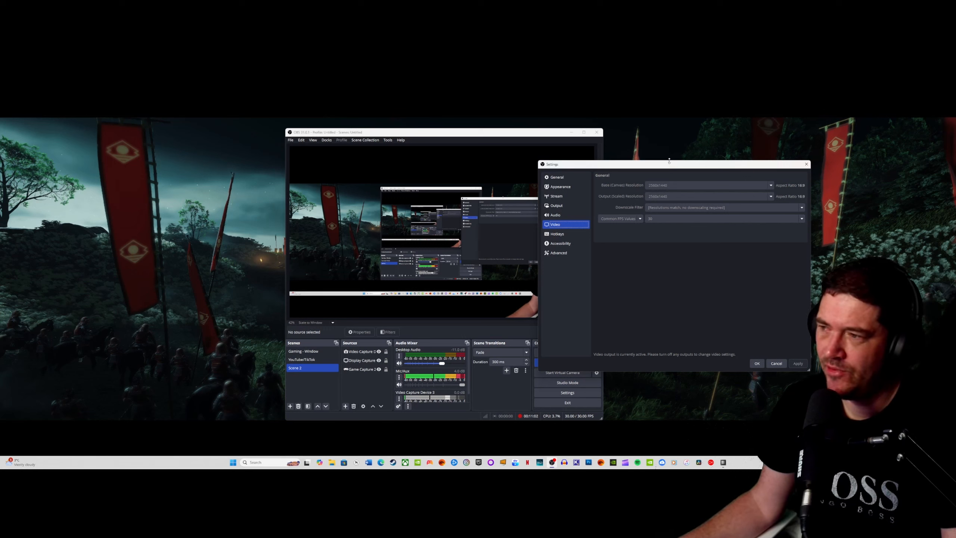
pyautogui.moveTo(668, 167); pyautogui.dragTo(205, 137)
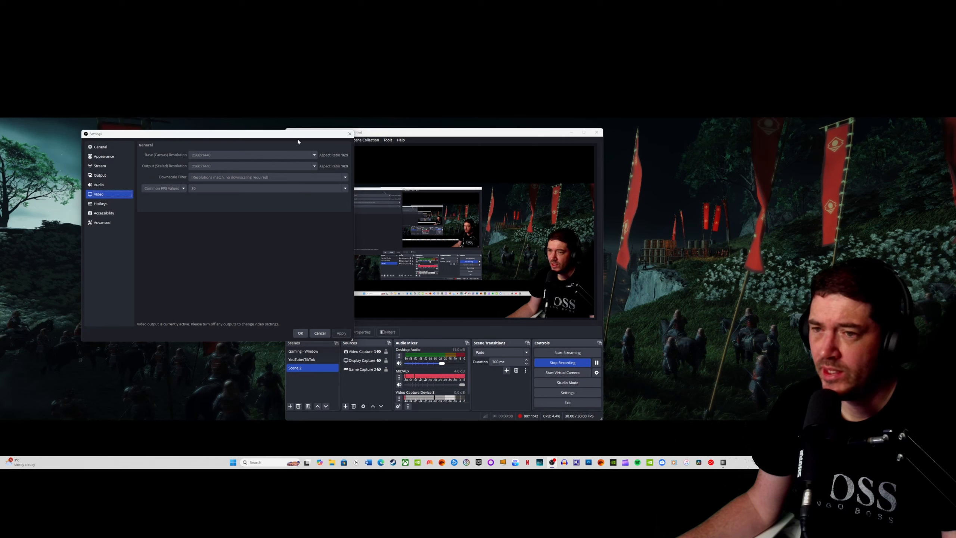
pyautogui.moveTo(297, 136); pyautogui.dragTo(441, 154)
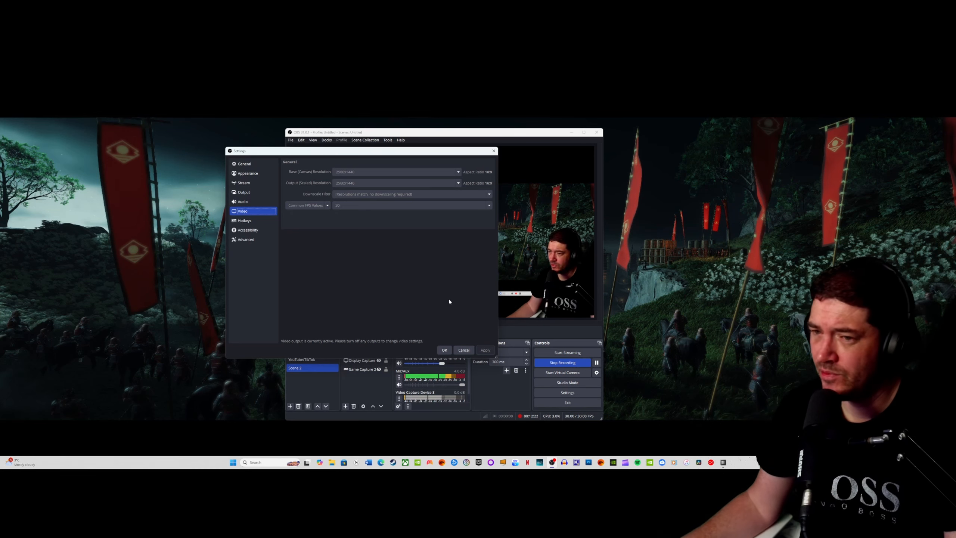
# - Examine the output settings for streaming bitrates and encoders, recording quality and format, and the replay buffer
pyautogui.click(251, 193)
pyautogui.moveTo(365, 152); pyautogui.dragTo(473, 150)
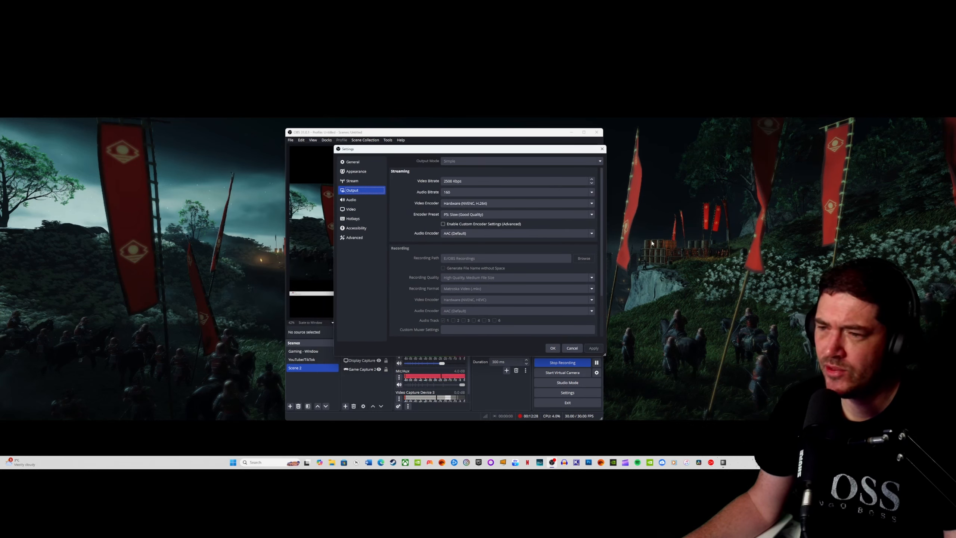
pyautogui.moveTo(512, 151); pyautogui.dragTo(495, 153)
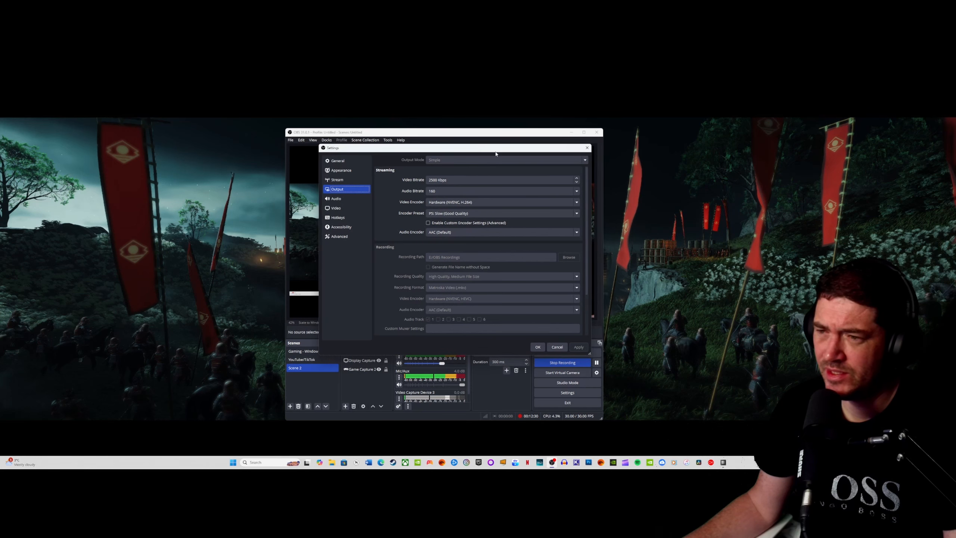
pyautogui.scroll(-2, 393, 287)
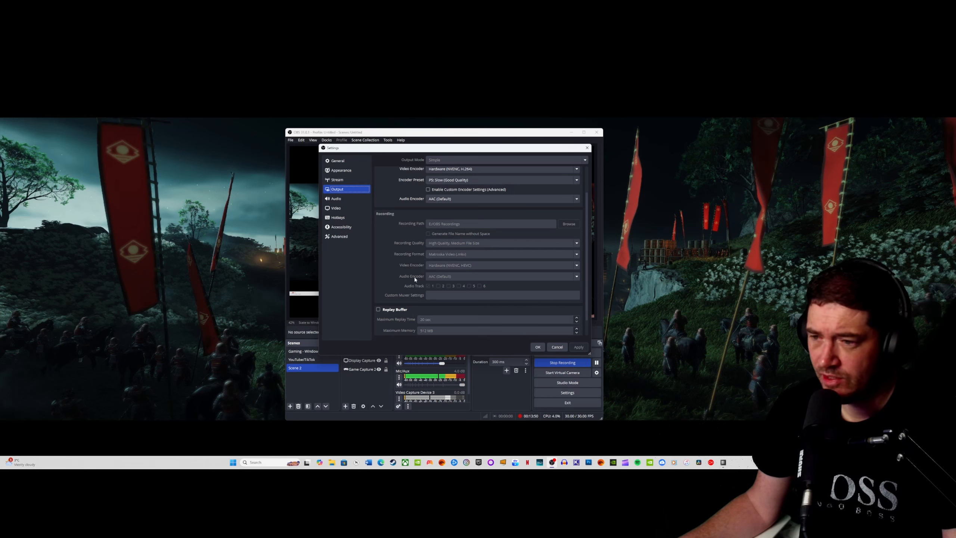
pyautogui.scroll(-2, 405, 277)
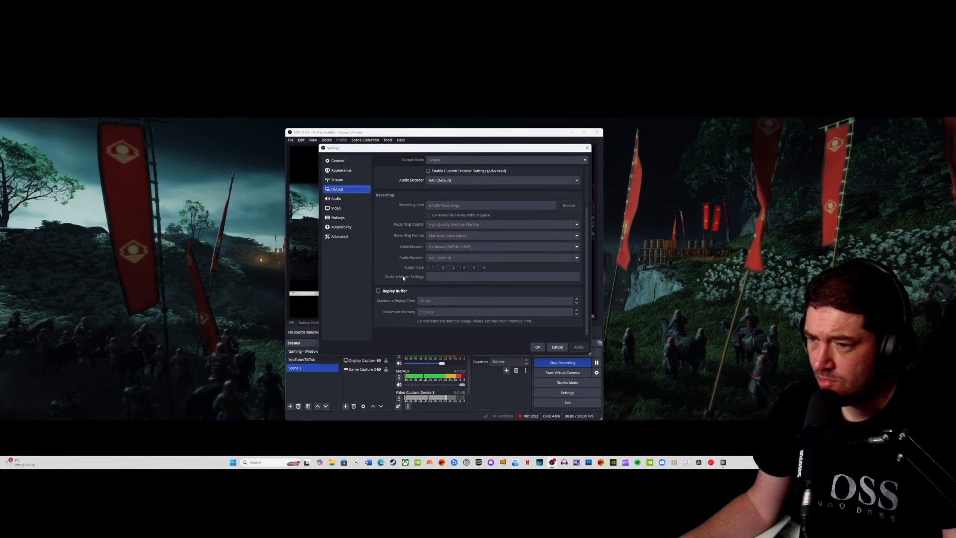
pyautogui.scroll(3, 386, 264)
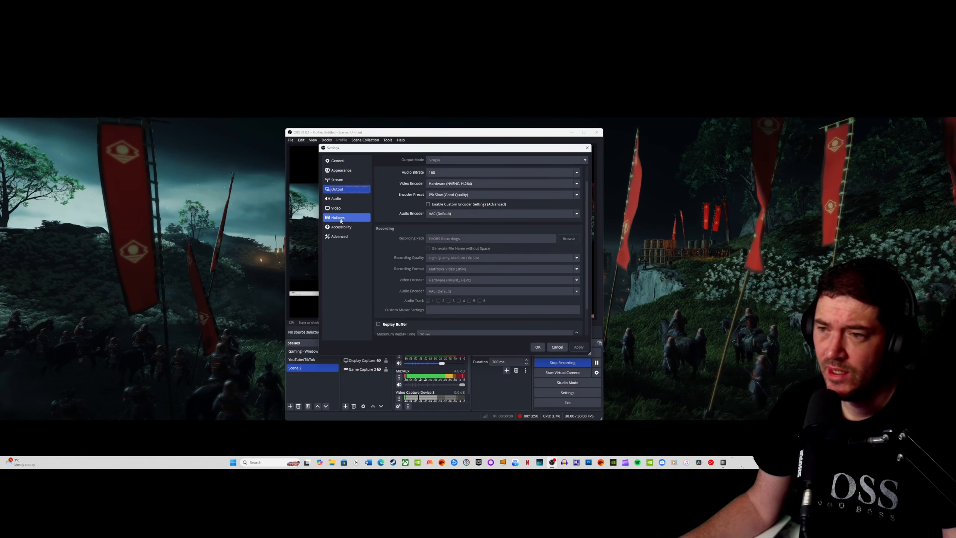
# - Review the global audio devices and the recording hotkeys in the settings, then close the settings window
pyautogui.click(336, 199)
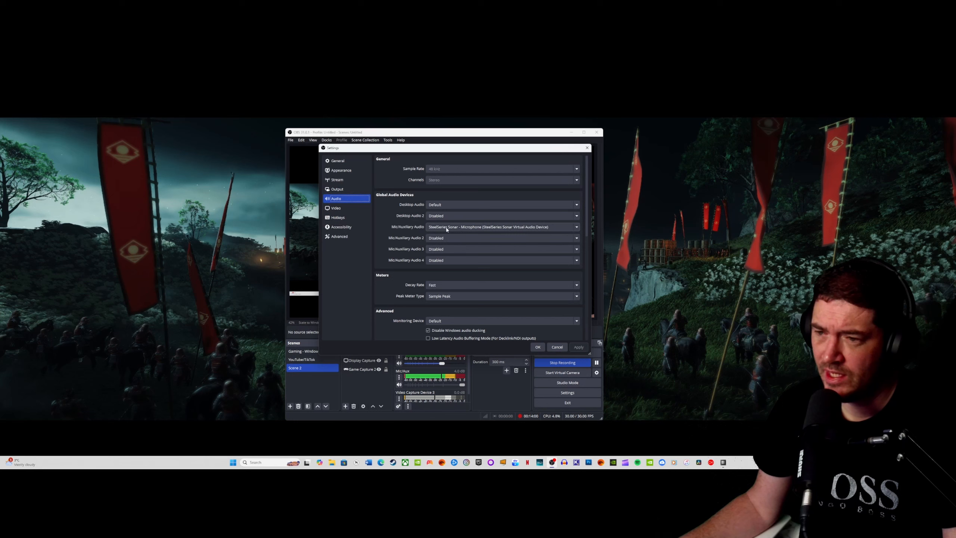
pyautogui.click(347, 218)
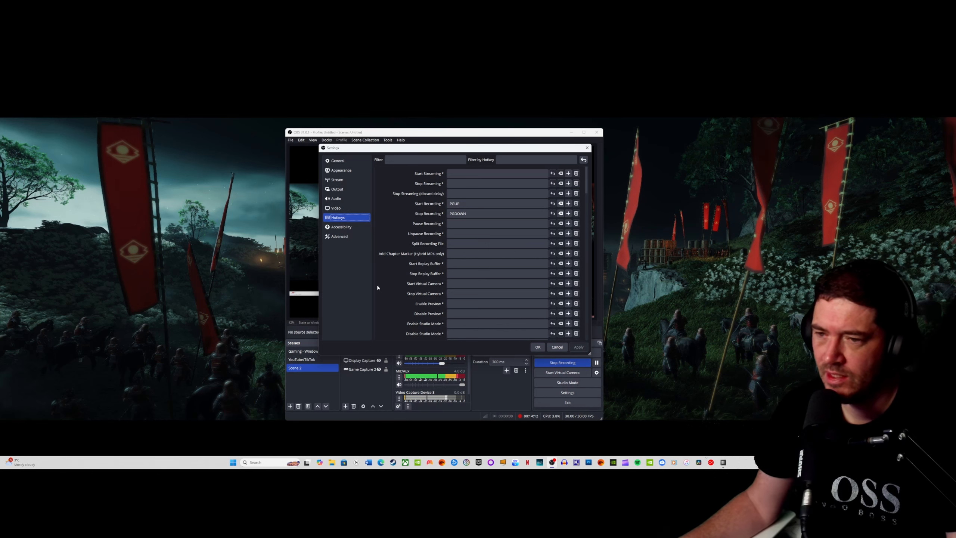
pyautogui.click(586, 149)
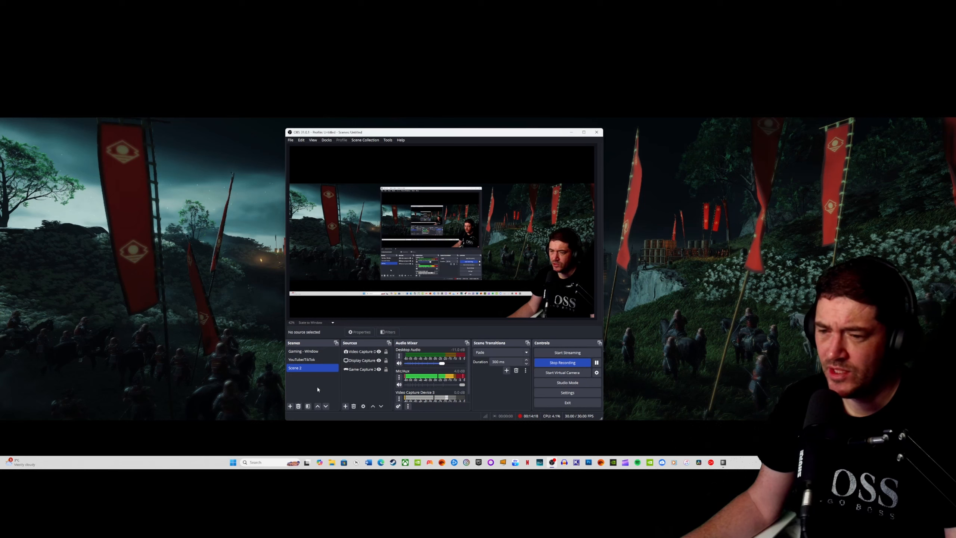
# - View the list of source types that can be added to Scene 2 and dismiss it without adding one
pyautogui.click(352, 371)
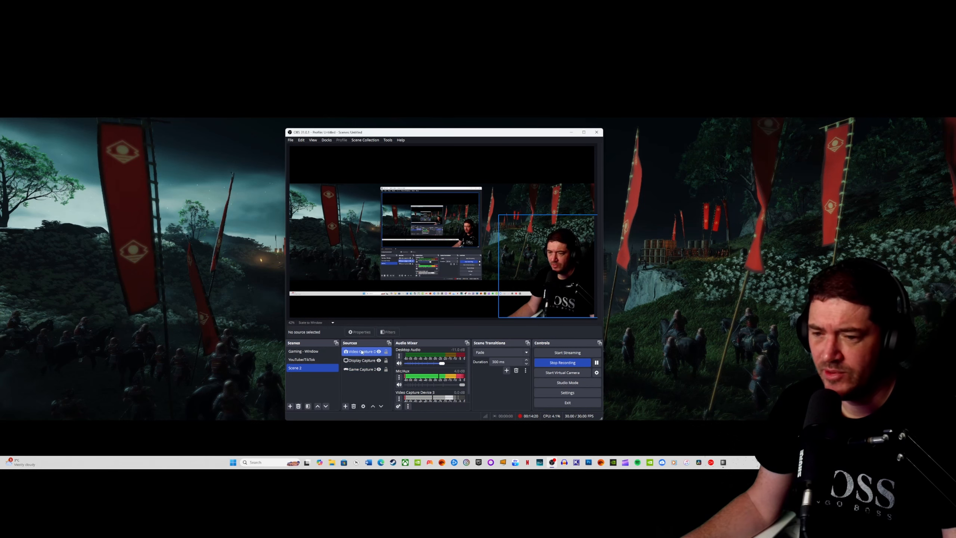
pyautogui.click(346, 406)
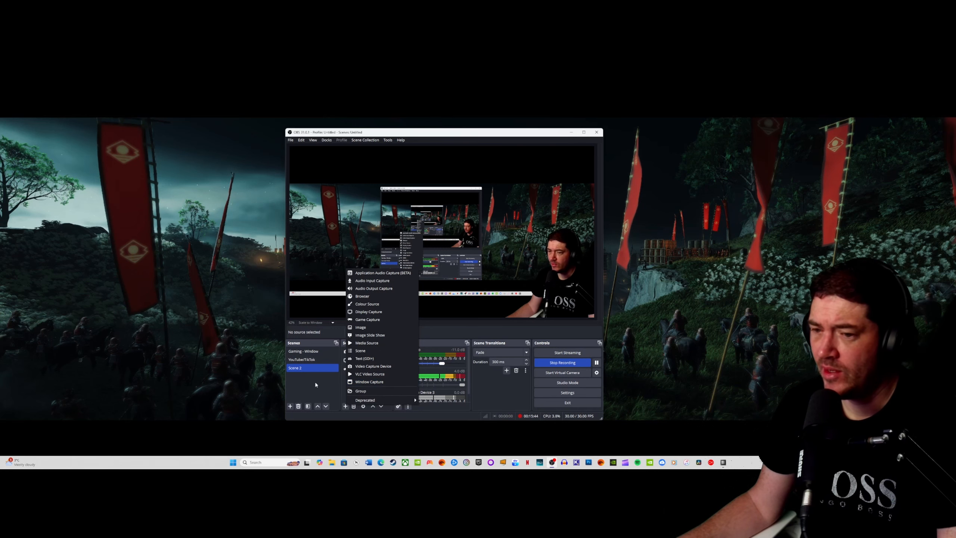
pyautogui.click(322, 392)
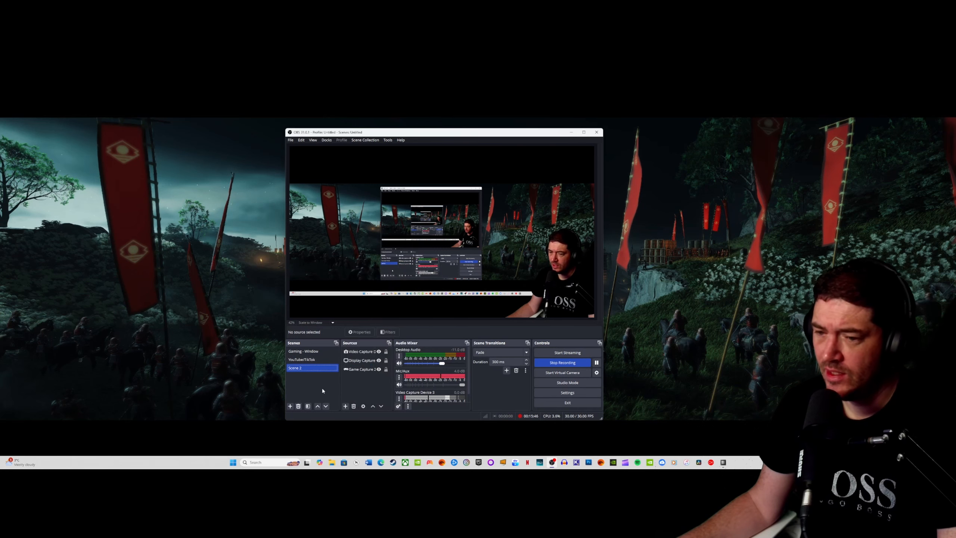